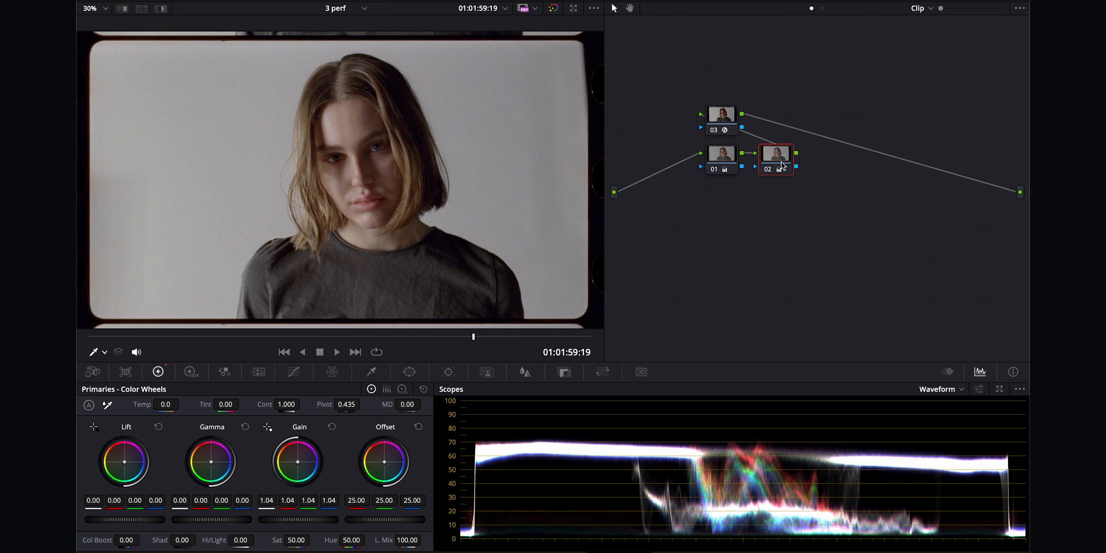
# - Replace node 02 with a fresh, ungraded serial node
pyautogui.press('Delete')
pyautogui.hotkey('alt', 's')
pyautogui.click(296, 372)
pyautogui.moveTo(255, 434); pyautogui.dragTo(240, 428)
pyautogui.moveTo(130, 509); pyautogui.dragTo(134, 512)
pyautogui.hotkey('ctrl', 'z')
pyautogui.hotkey('ctrl', 'z')
# - In node 02, set Offset to 47.30, Lift to -0.12 and Gain to 1.17, and compare the image with the node off and on
pyautogui.click(158, 373)
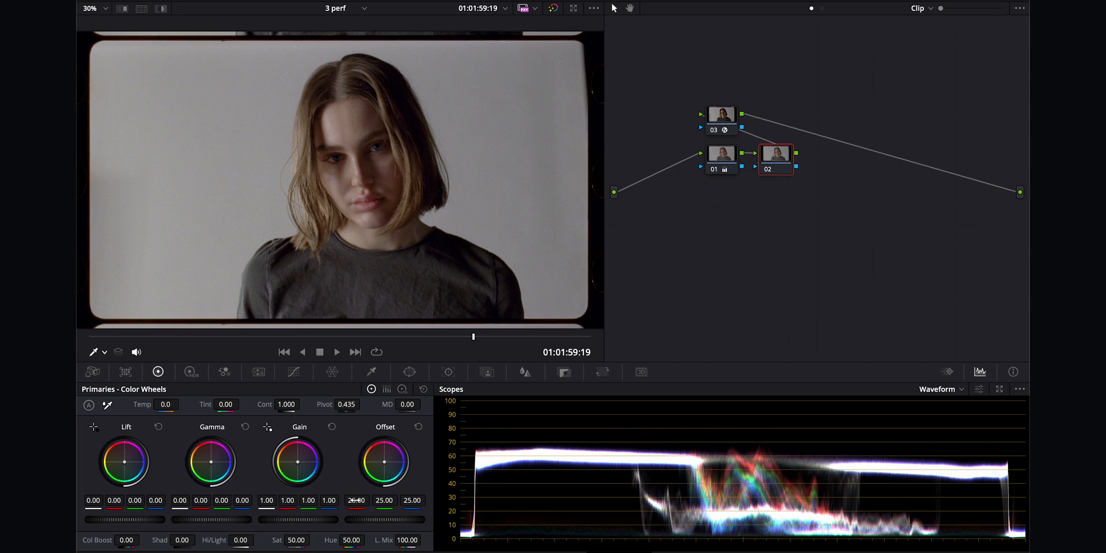
pyautogui.moveTo(370, 521); pyautogui.dragTo(760, 454)
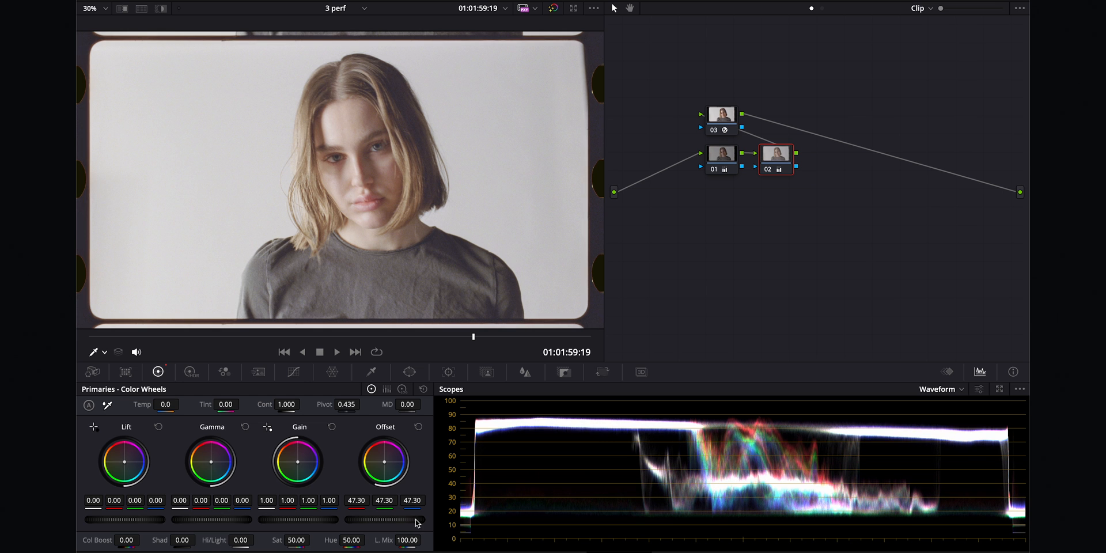
pyautogui.moveTo(149, 520); pyautogui.dragTo(524, 269)
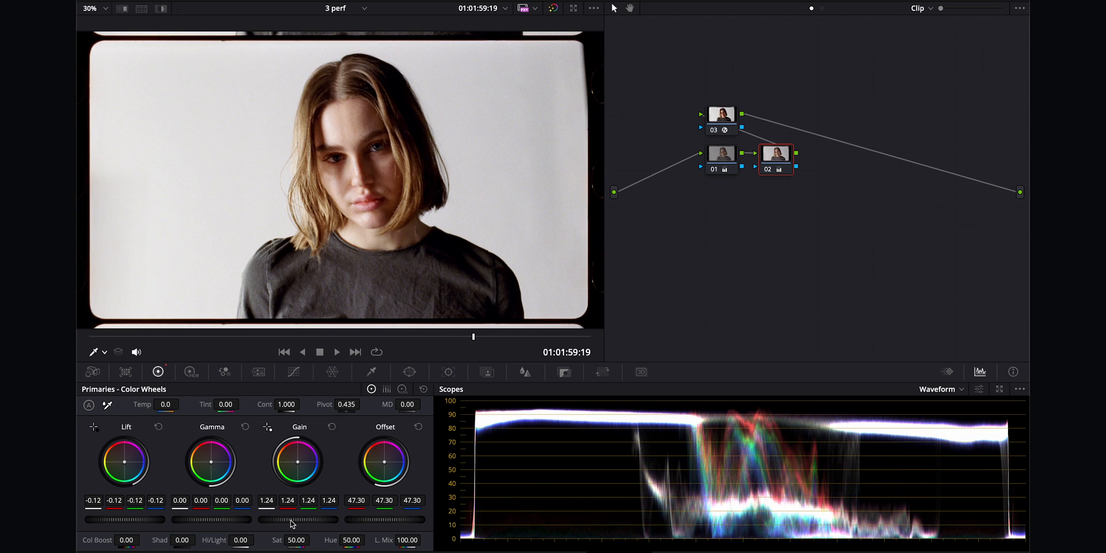
pyautogui.moveTo(292, 523); pyautogui.dragTo(259, 520)
pyautogui.hotkey('ctrl', 'd')
pyautogui.hotkey('ctrl', 'd')
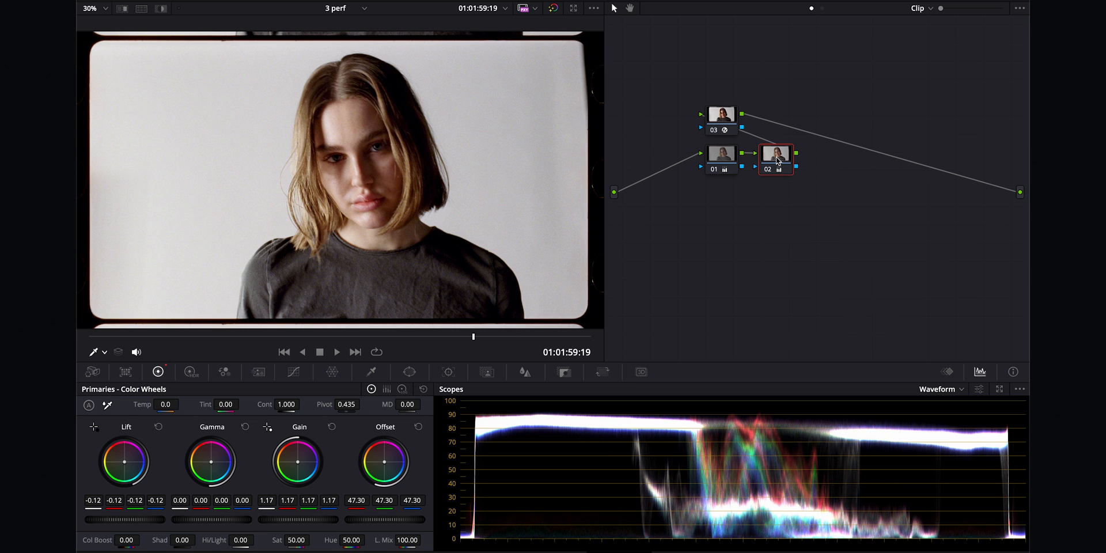
# - Reduce the grade to a single LUT node, insert a node before it and white-balance that node on the plain wall
pyautogui.hotkey('ctrl', 'Home')
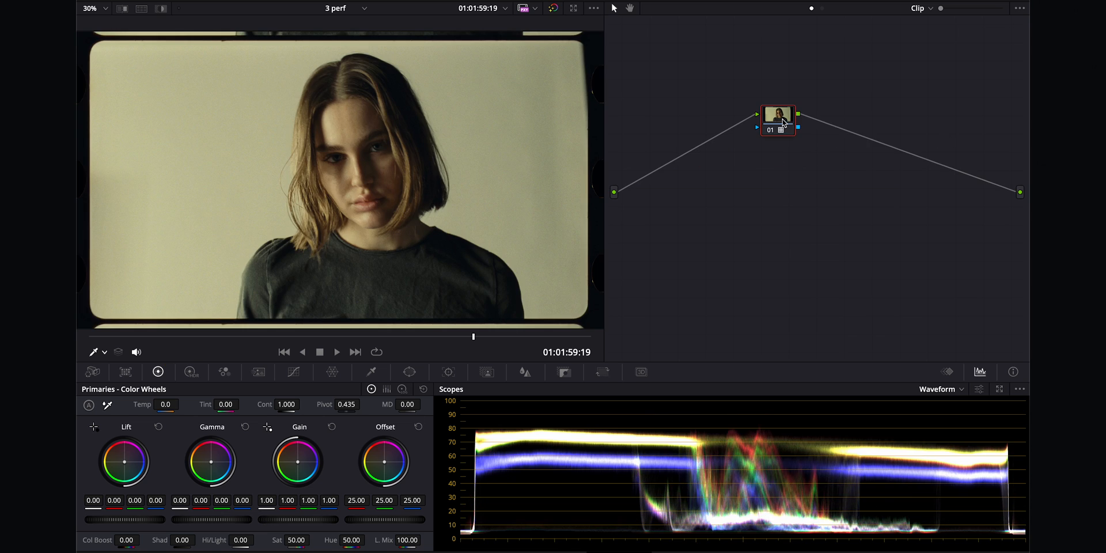
pyautogui.rightClick(781, 120)
pyautogui.click(744, 180)
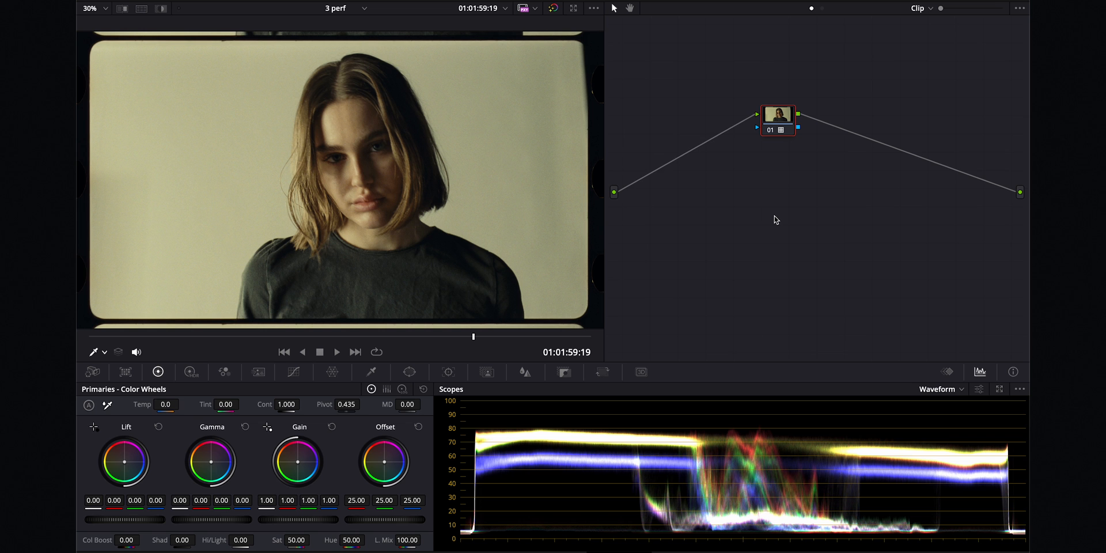
pyautogui.hotkey('alt', 's')
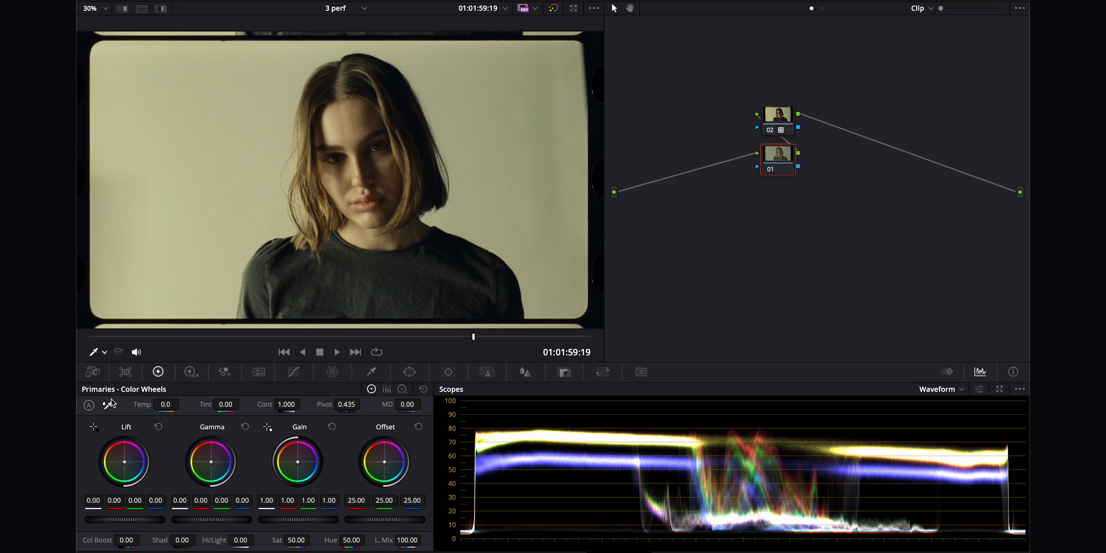
pyautogui.click(219, 173)
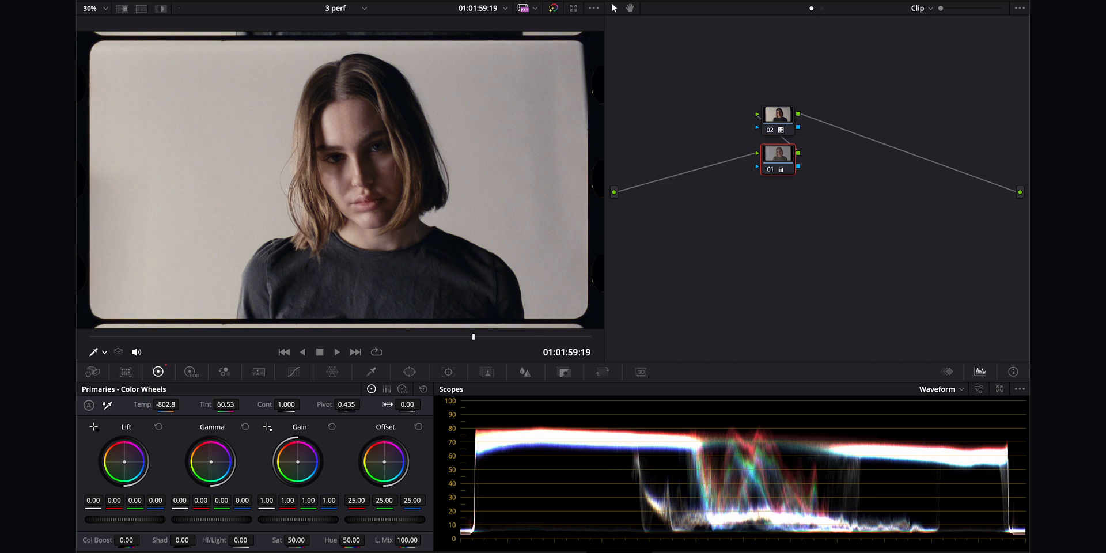
# - Add a serial node after the white-balanced node and raise its Gamma slightly
pyautogui.hotkey('alt', 's')
pyautogui.moveTo(212, 519)
pyautogui.mouseDown()
pyautogui.moveTo(236, 518)
pyautogui.moveTo(216, 519)
pyautogui.mouseUp()
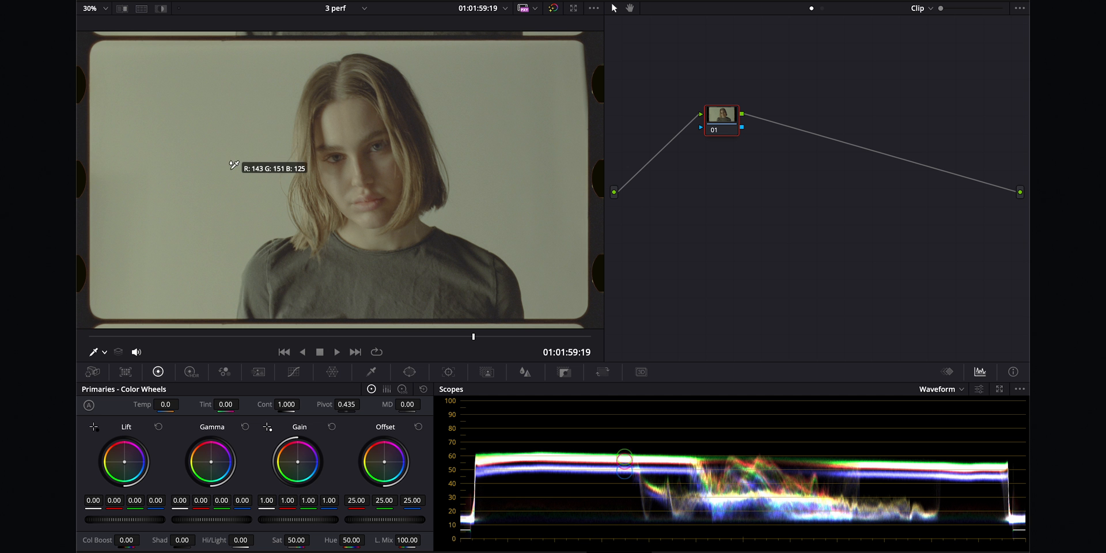
# - Add a serial node after the white-balanced node, set its contrast to 1.408 and check the clip full screen
pyautogui.hotkey('alt', 's')
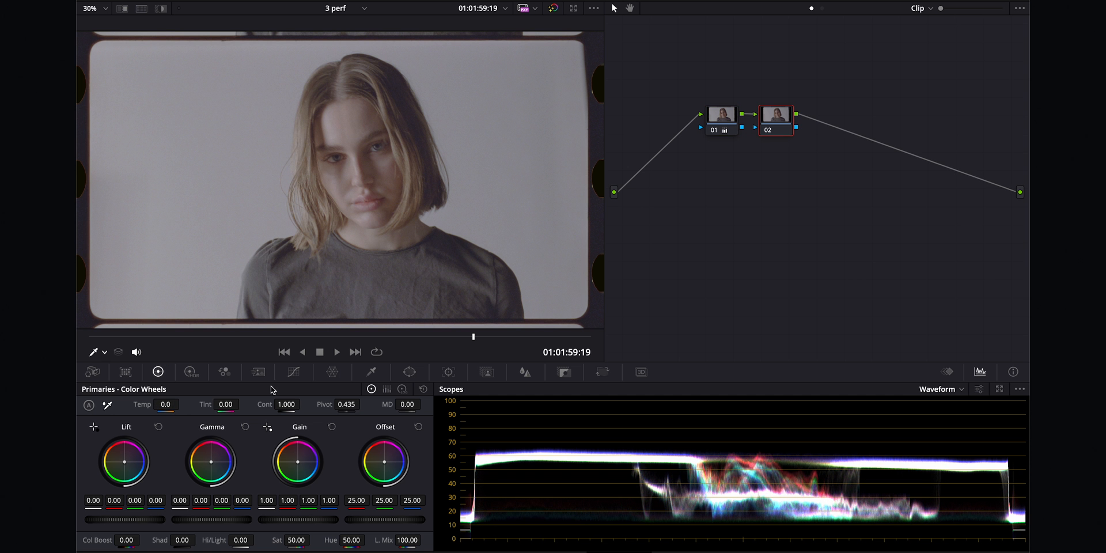
pyautogui.moveTo(281, 399); pyautogui.dragTo(389, 389)
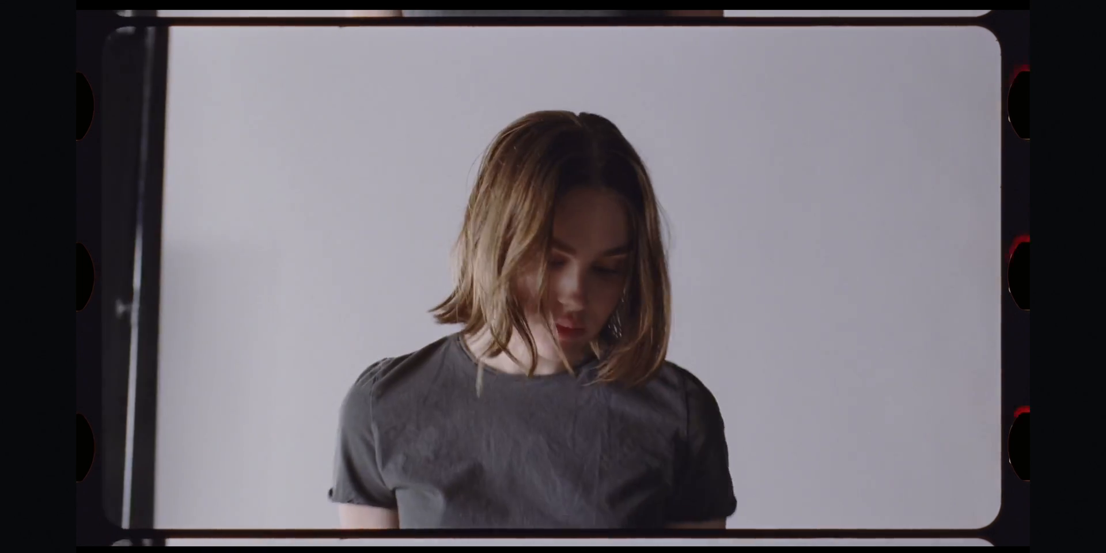
pyautogui.press('Escape')
# - Move on to the forest portrait clip, bypass its grade and reduce its node tree to one empty node
pyautogui.hotkey('shift', 'Down')
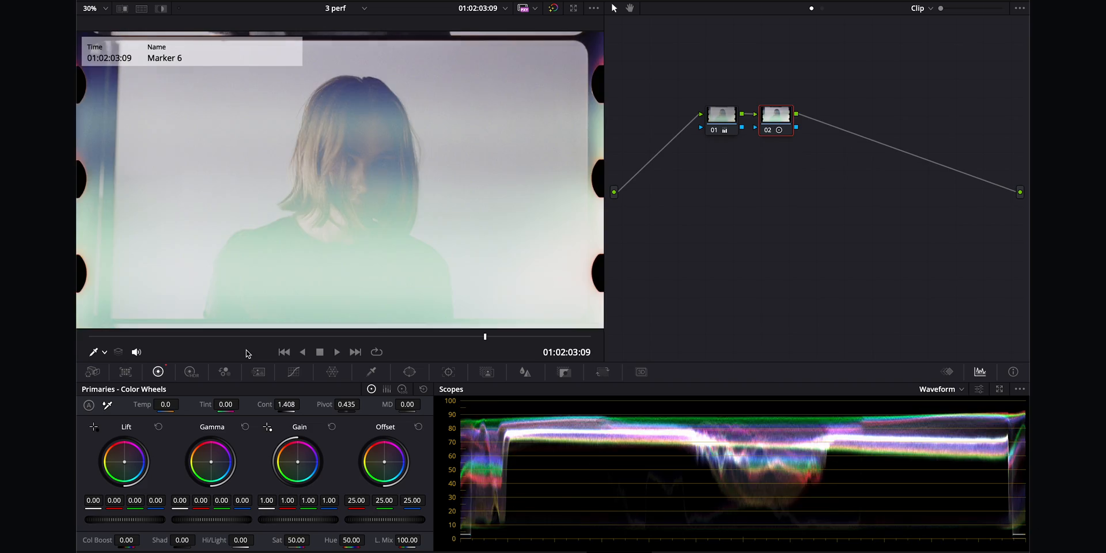
pyautogui.press('Down')
pyautogui.hotkey('shift', 'd')
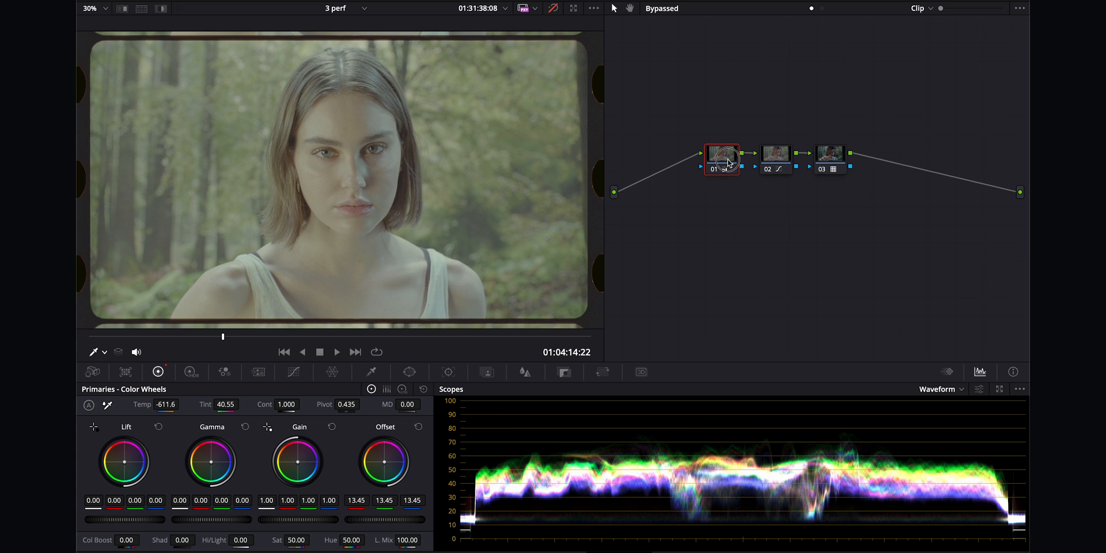
pyautogui.hotkey('ctrl', '1')
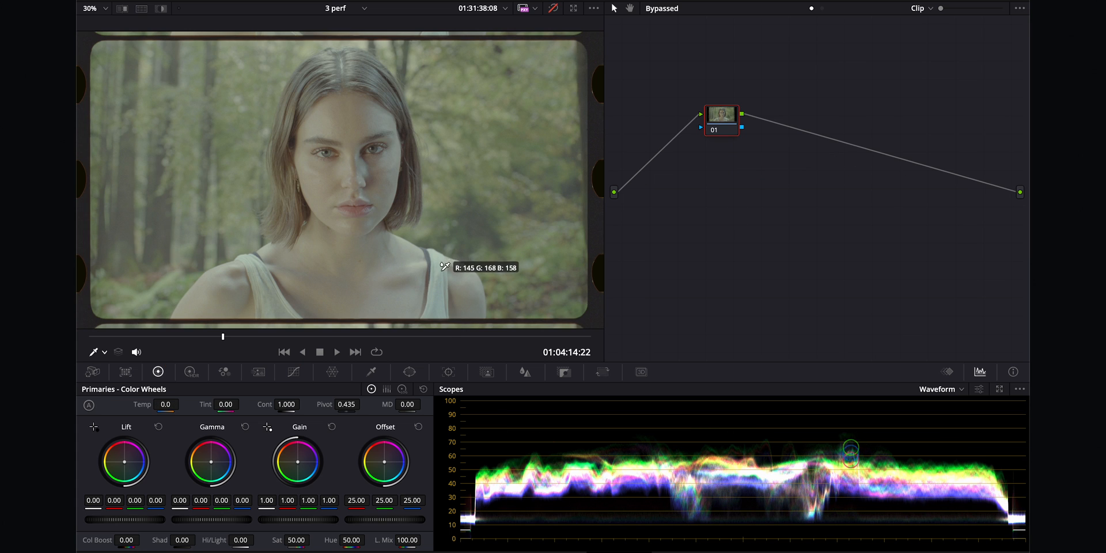
# - Add a contrast node after the white-balanced node and insert a node between them with Offset at 19.70
pyautogui.hotkey('alt', 's')
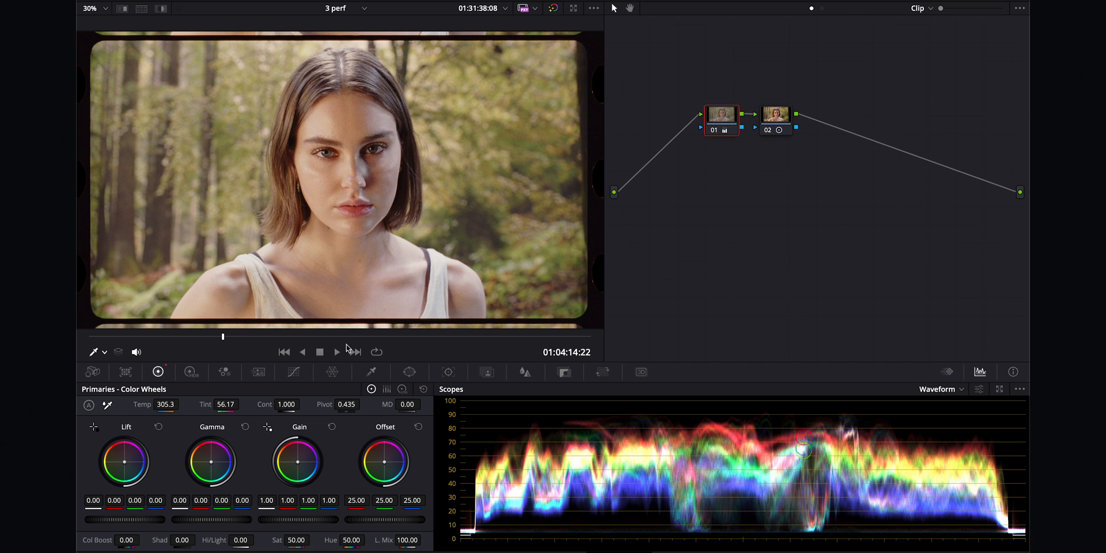
pyautogui.hotkey('alt', 's')
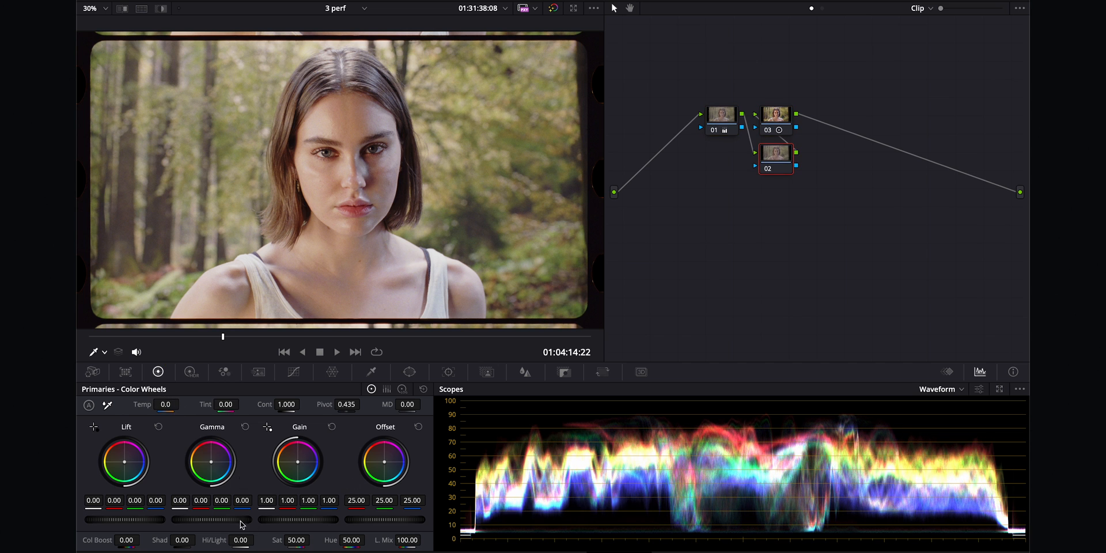
pyautogui.moveTo(375, 525); pyautogui.dragTo(348, 522)
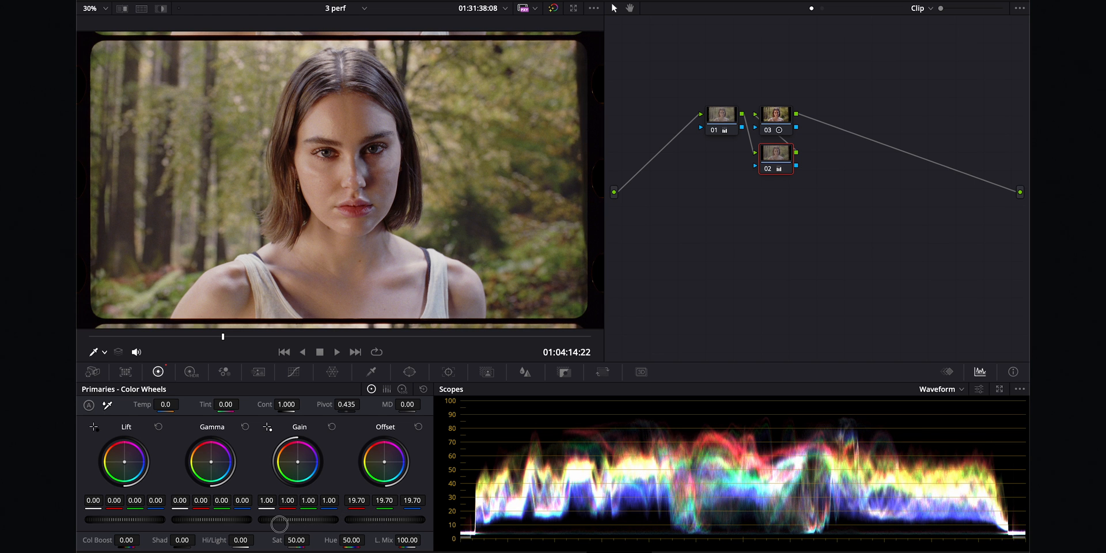
# - Add a serial node after the exposure node and shift its Offset to red 23.59, green 25.12 and blue 25.14
pyautogui.hotkey('alt', 's')
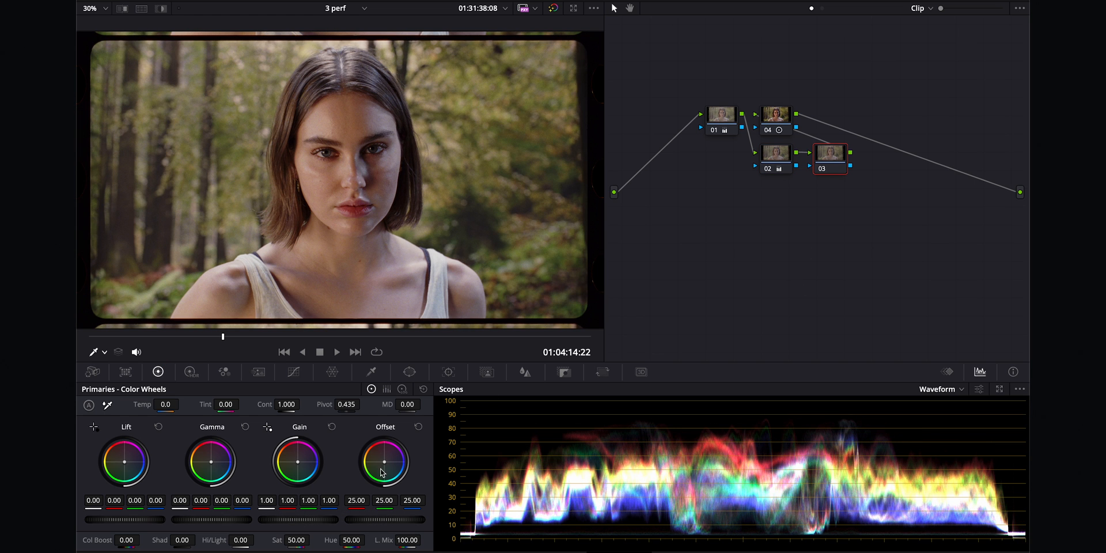
pyautogui.moveTo(384, 461); pyautogui.dragTo(385, 465)
pyautogui.press('super+f')
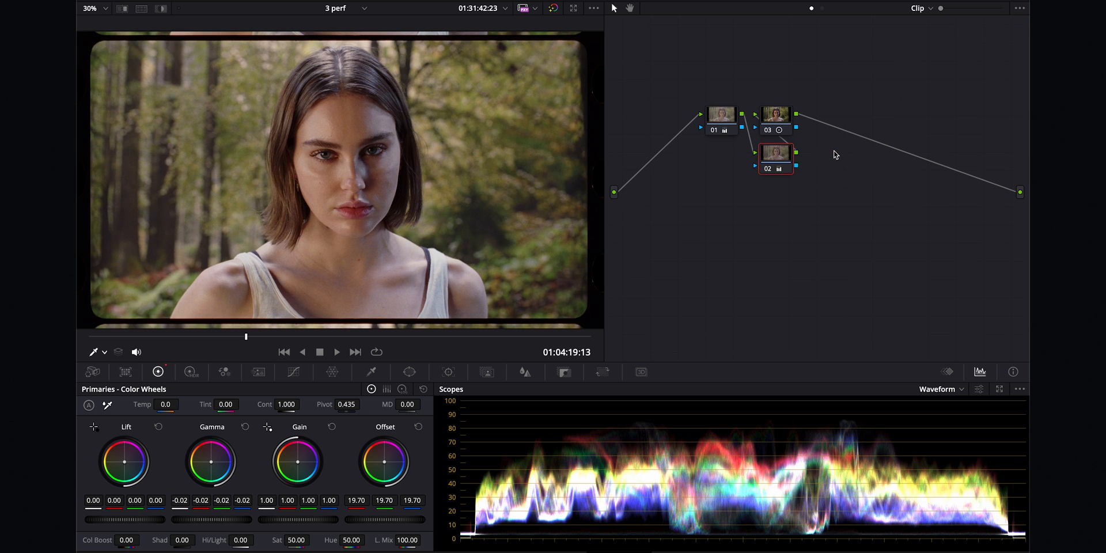
# - On a blank grade of the forest clip, paste the effect onto the only node and insert an empty node before it
pyautogui.press('super+Home')
pyautogui.rightClick(733, 120)
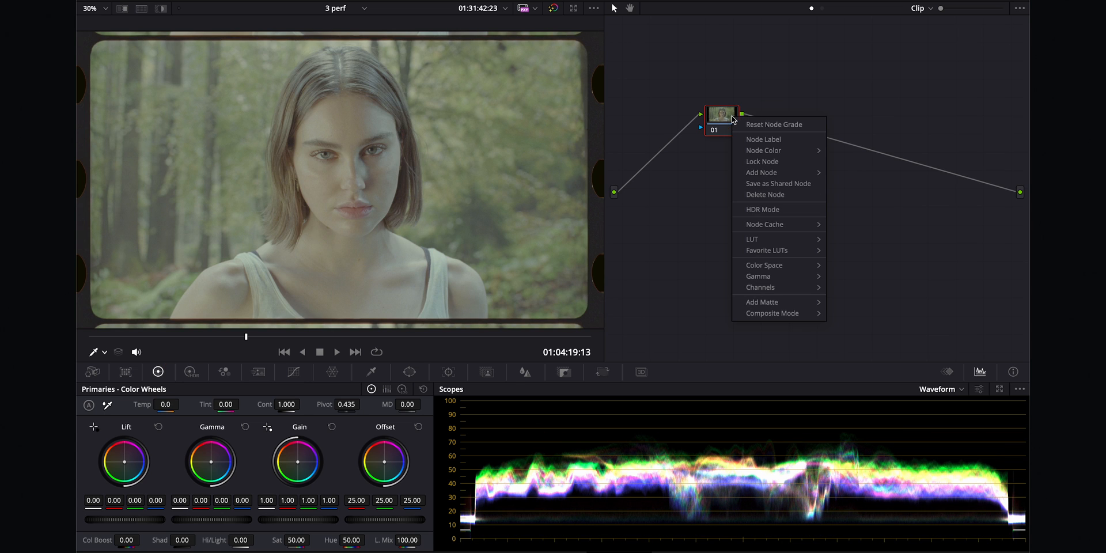
pyautogui.click(730, 118)
pyautogui.press('super+v')
pyautogui.hotkey('shift', 's')
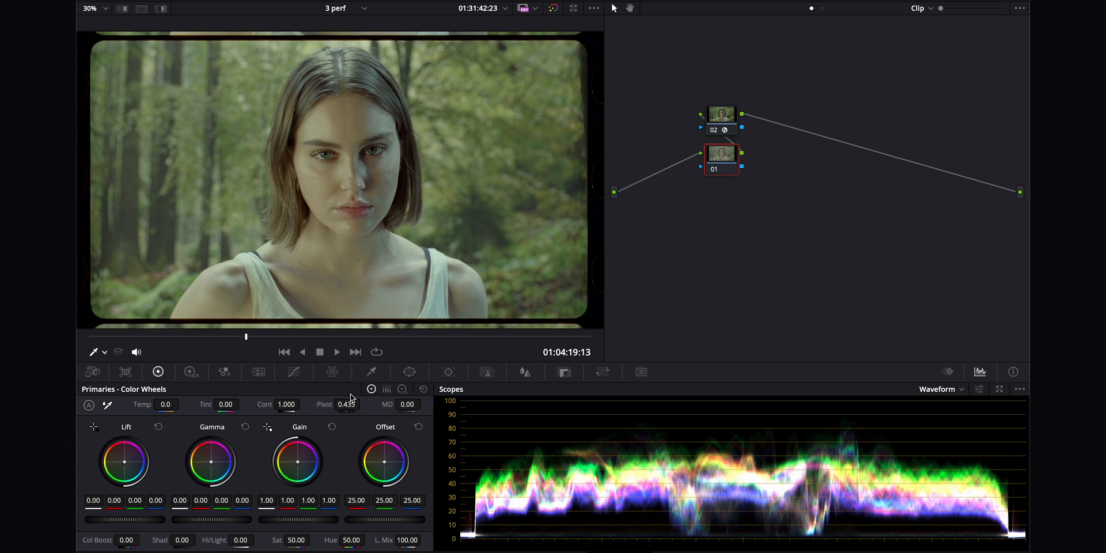
# - White-balance node 01 on the tank top and add two serial nodes, with Offset at 20.40 and at 23.55, 24.63, 25.31
pyautogui.click(440, 281)
pyautogui.hotkey('alt', 's')
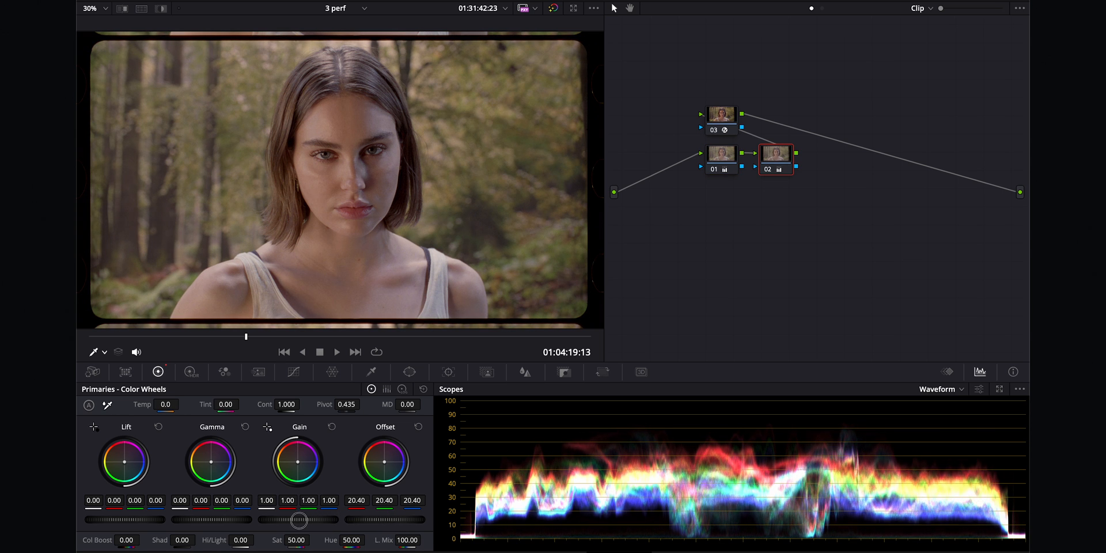
pyautogui.hotkey('alt', 's')
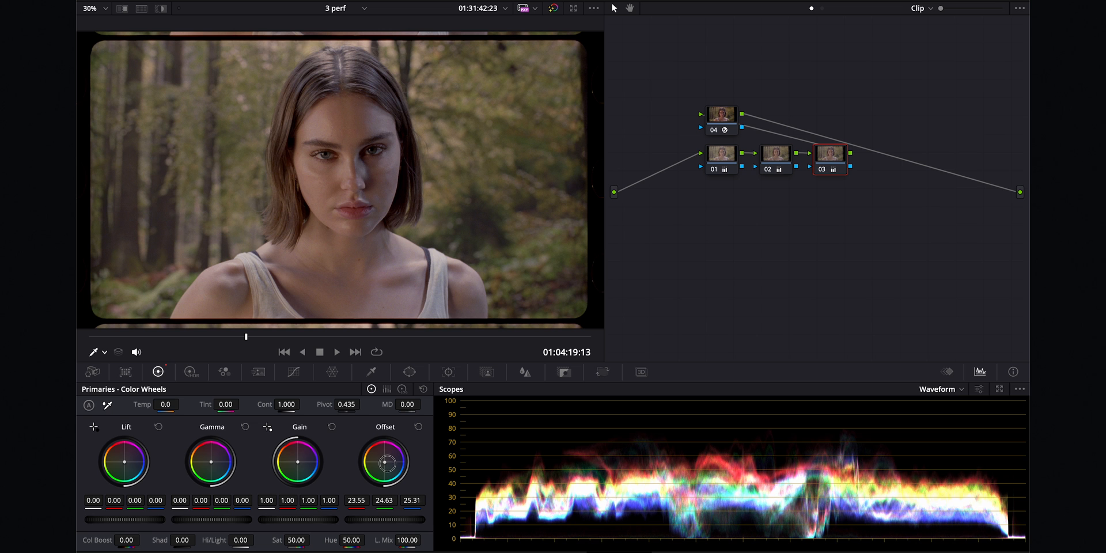
# - Add a fourth serial node before the effect node, raise its contrast slightly and compare the grades full screen
pyautogui.hotkey('alt', 's')
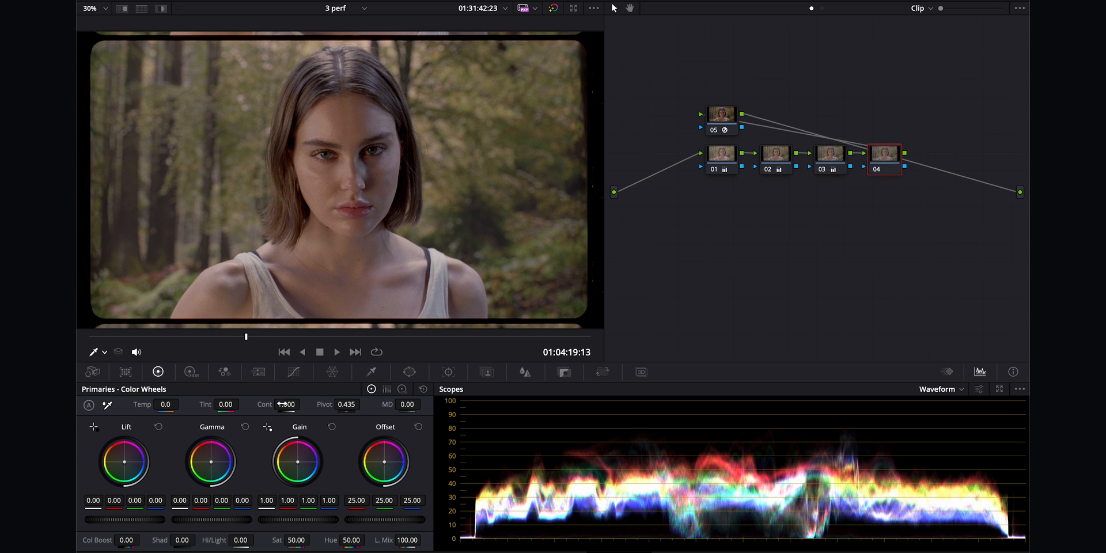
pyautogui.moveTo(286, 403); pyautogui.dragTo(295, 403)
pyautogui.hotkey('ctrl', 'f')
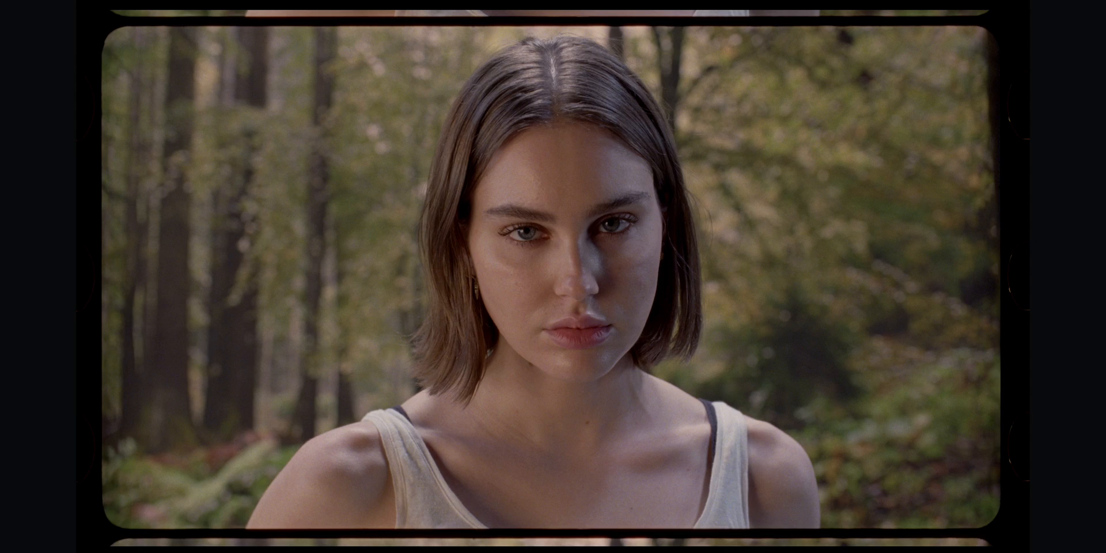
pyautogui.hotkey('shift', 'd')
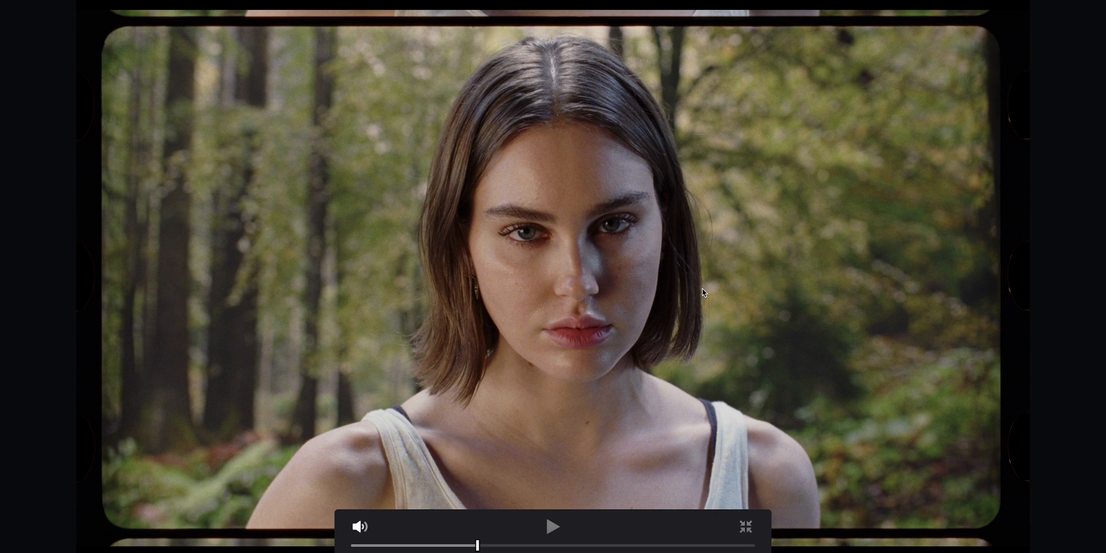
pyautogui.press('Escape')
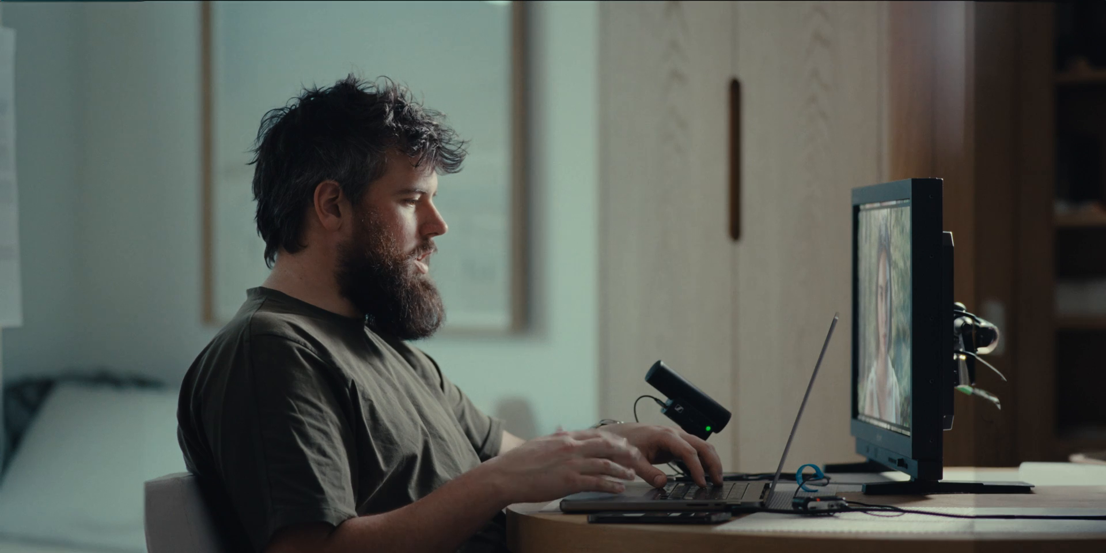
# - Add a new grading version of the forest clip and clear its node tree down to a single LUT node
pyautogui.hotkey('ctrl', 'y')
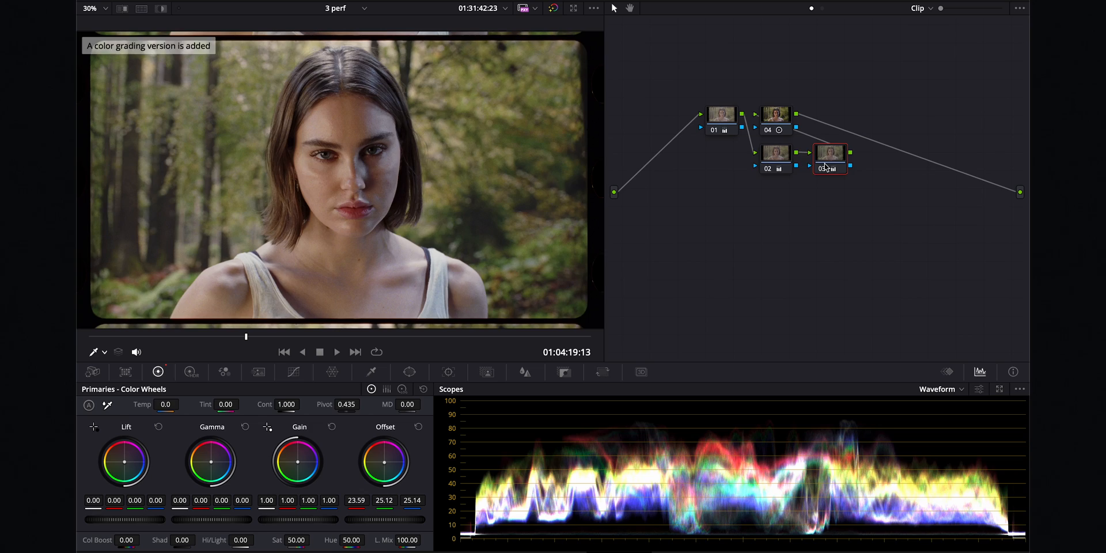
pyautogui.press('Delete')
pyautogui.press('Delete')
pyautogui.press('Delete')
pyautogui.press('Delete')
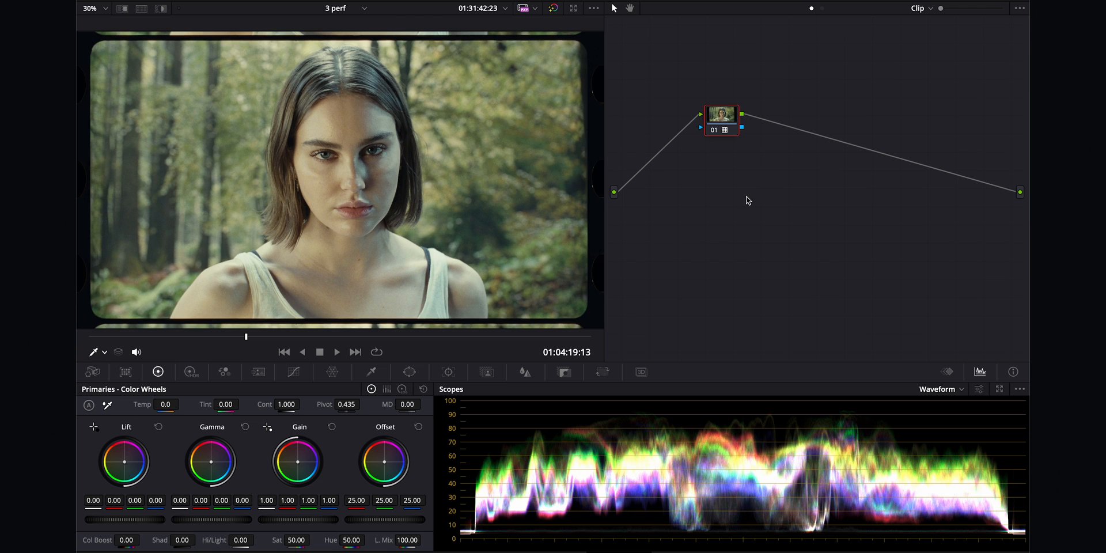
# - Insert a node before the LUT node and white-balance it on the tank top
pyautogui.hotkey('shift', 's')
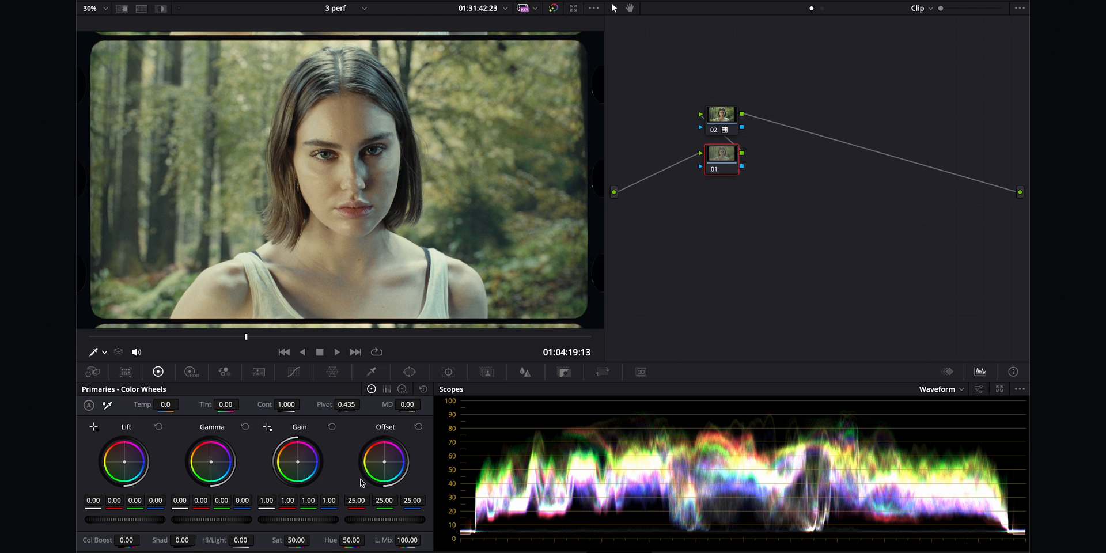
pyautogui.click(107, 405)
pyautogui.click(443, 285)
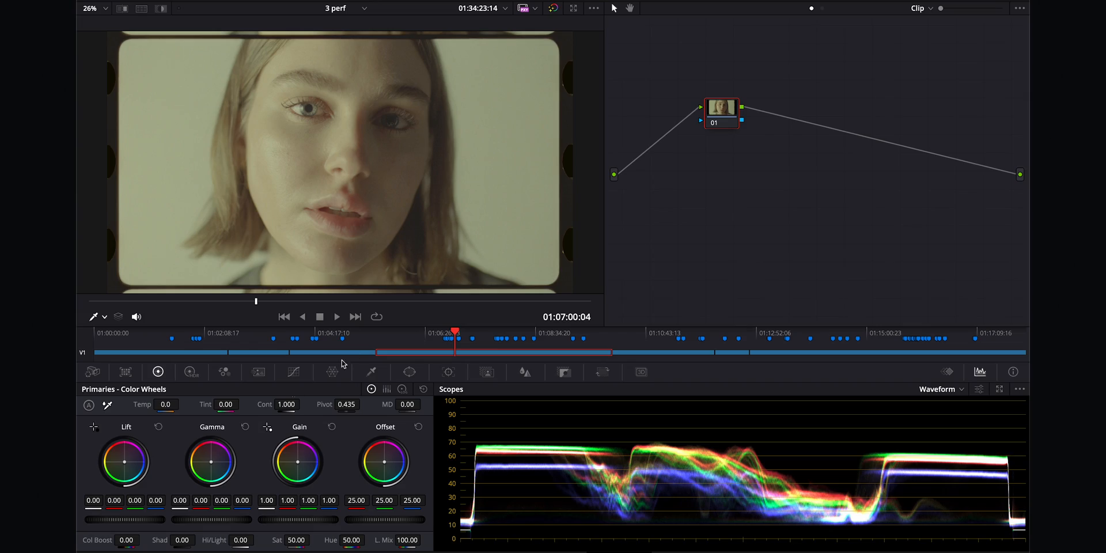
# - Shape an S-curve on the face close-up with the custom curves, lifting the highlights and lowering the shadows
pyautogui.click(294, 372)
pyautogui.moveTo(223, 451); pyautogui.dragTo(217, 428)
pyautogui.moveTo(132, 503); pyautogui.dragTo(138, 523)
pyautogui.moveTo(217, 429); pyautogui.dragTo(220, 432)
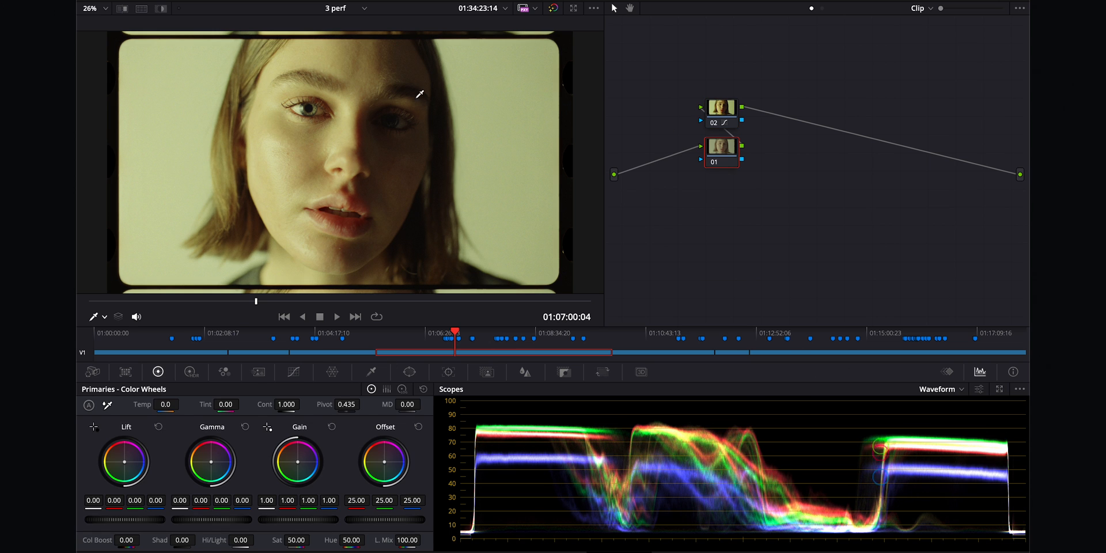
# - Show the Vectorscope in a smaller window over the viewer and balance node 01's Offset to red 20.04, green 24.49 and blue 37.43
pyautogui.click(944, 394)
pyautogui.click(952, 425)
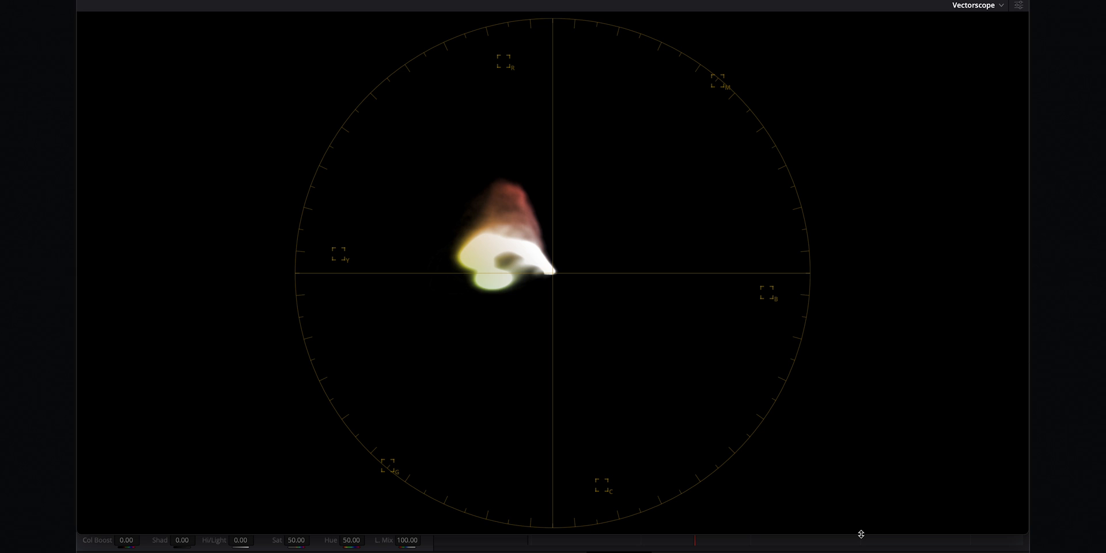
pyautogui.moveTo(861, 534); pyautogui.dragTo(853, 315)
pyautogui.moveTo(598, 1); pyautogui.dragTo(404, 1)
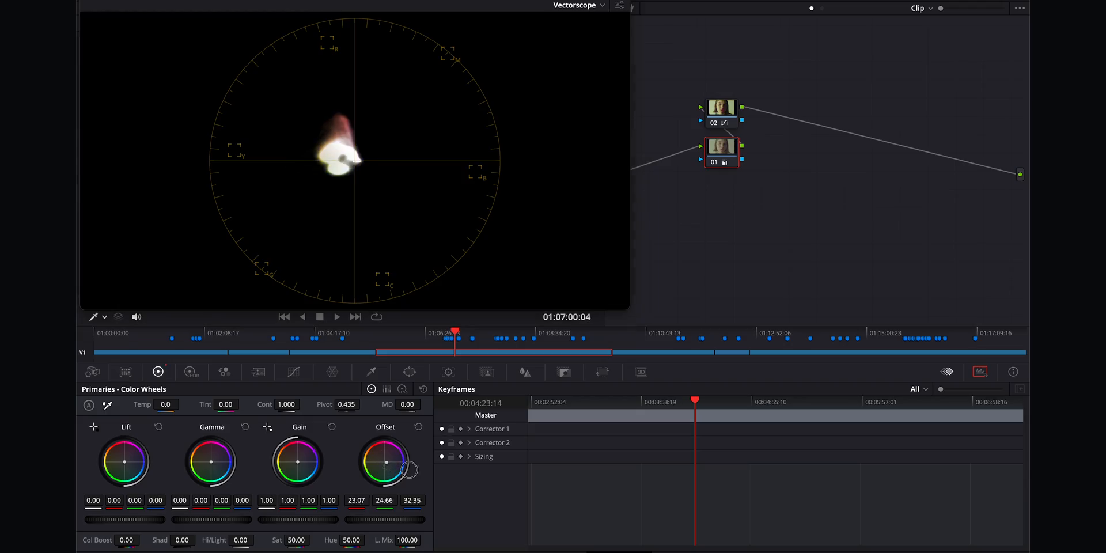
pyautogui.moveTo(409, 470)
pyautogui.mouseDown()
pyautogui.moveTo(428, 481)
pyautogui.moveTo(390, 466)
pyautogui.mouseUp()
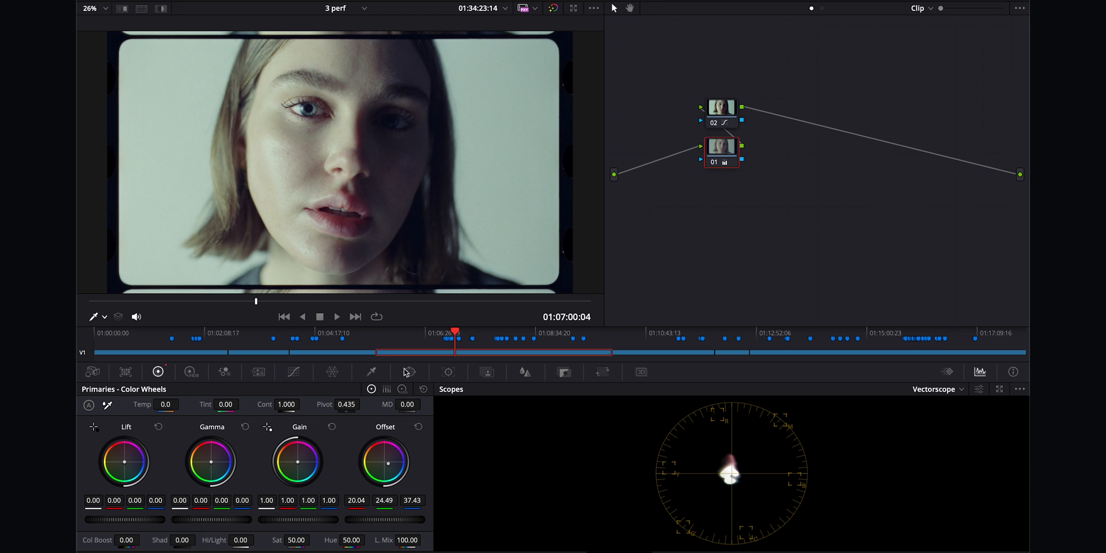
# - Balance node 01's Offset to red 21.94, green 23.71 and blue 33.20, and lower Gain to 0.94 in a new serial node
pyautogui.moveTo(391, 468); pyautogui.dragTo(388, 466)
pyautogui.hotkey('alt', 's')
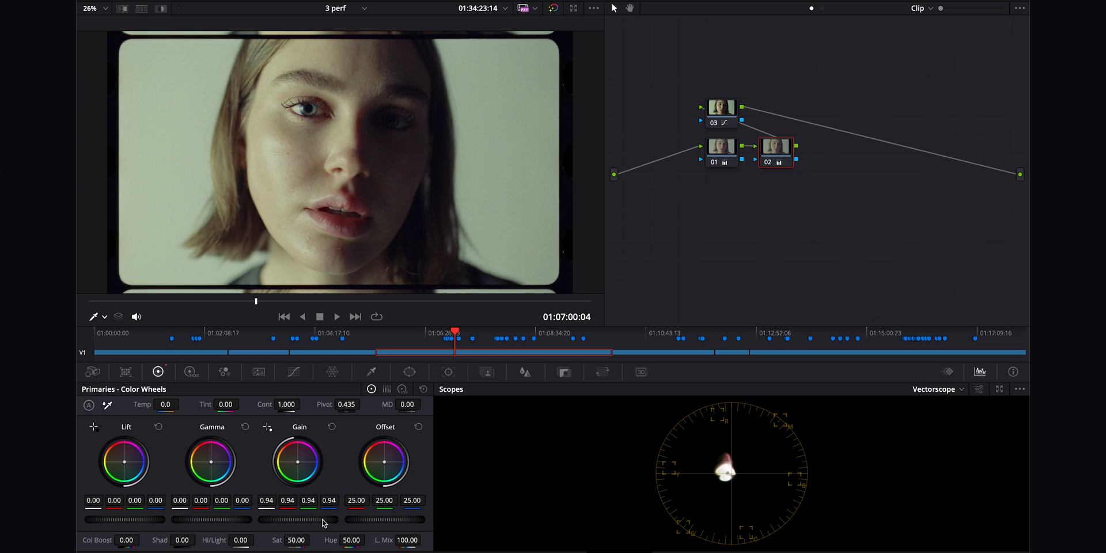
# - Add a new grading version of the face close-up and clear its node tree down to a single LUT node
pyautogui.press('super+y')
pyautogui.click(784, 147)
pyautogui.press('Delete')
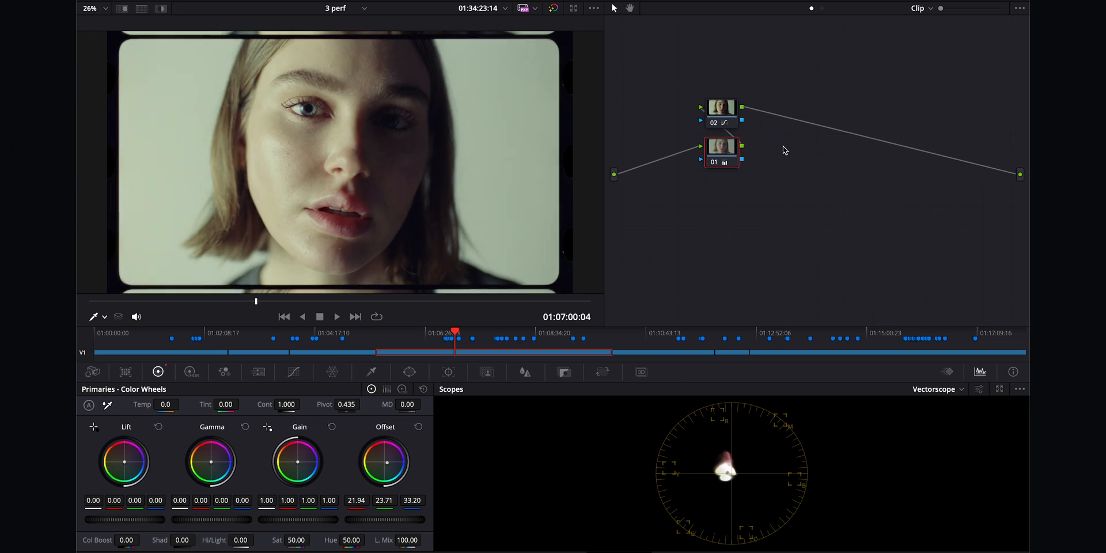
pyautogui.press('Delete')
# - Insert a node before the LUT node, white-balance it on the pale backdrop, and compare the result with Version 1
pyautogui.hotkey('alt', 's')
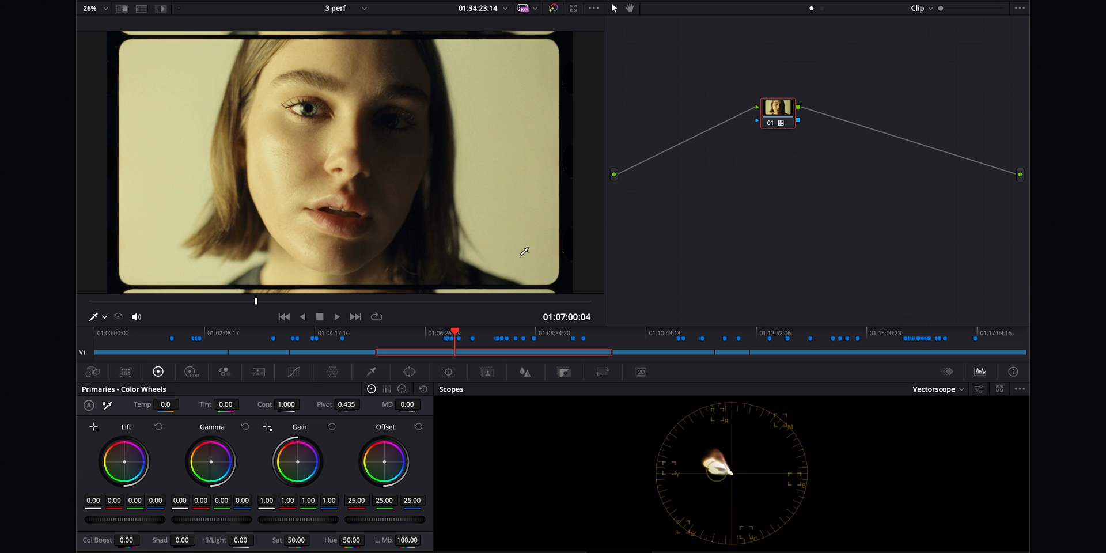
pyautogui.click(107, 405)
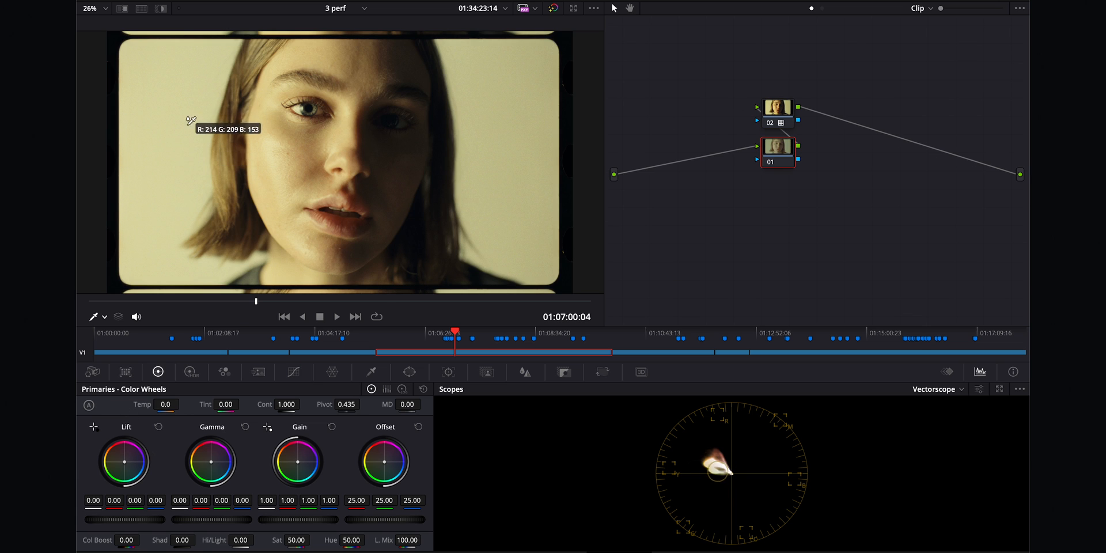
pyautogui.click(246, 94)
pyautogui.hotkey('ctrl', 'b')
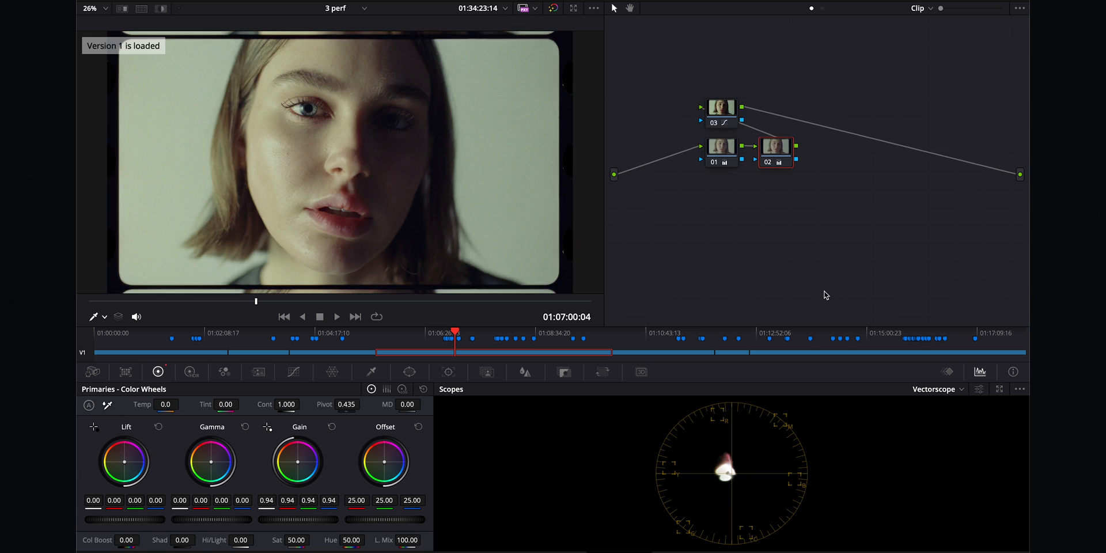
pyautogui.hotkey('ctrl', 'n')
# - Show the Waveform scope and lower the exposure in a new node before the LUT, with Offset at about 15.05
pyautogui.click(926, 388)
pyautogui.click(928, 417)
pyautogui.hotkey('alt', 's')
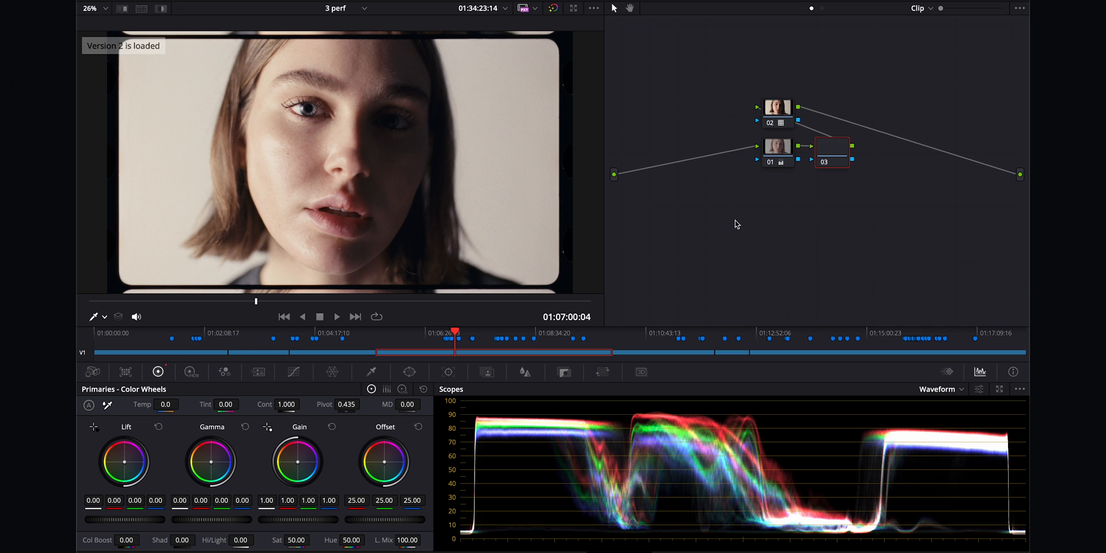
pyautogui.moveTo(400, 523); pyautogui.dragTo(349, 522)
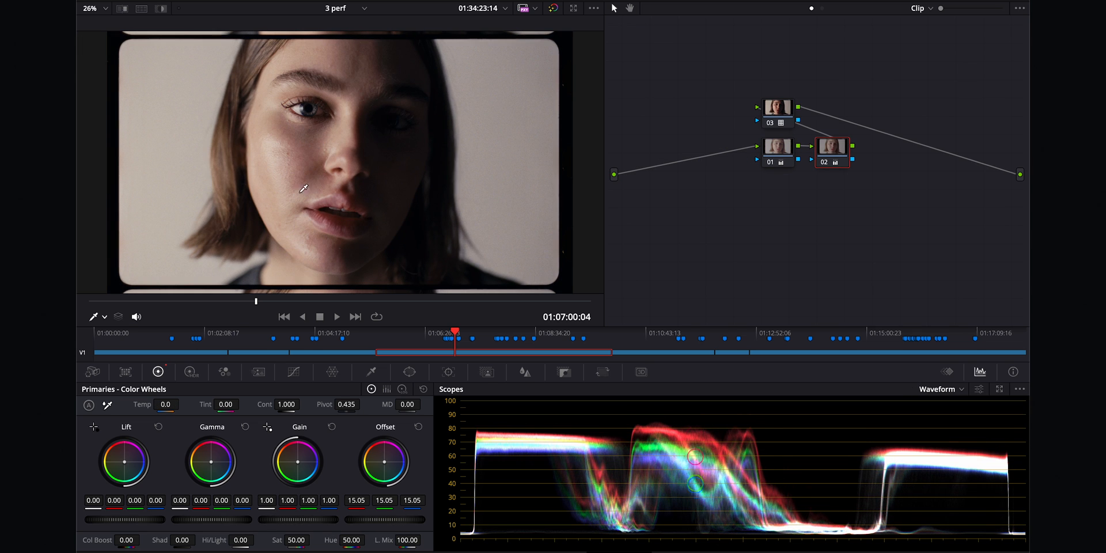
pyautogui.moveTo(382, 521); pyautogui.dragTo(388, 521)
# - Add another node before the LUT, slightly raising its master Lift and lowering its master Gamma
pyautogui.hotkey('alt', 's')
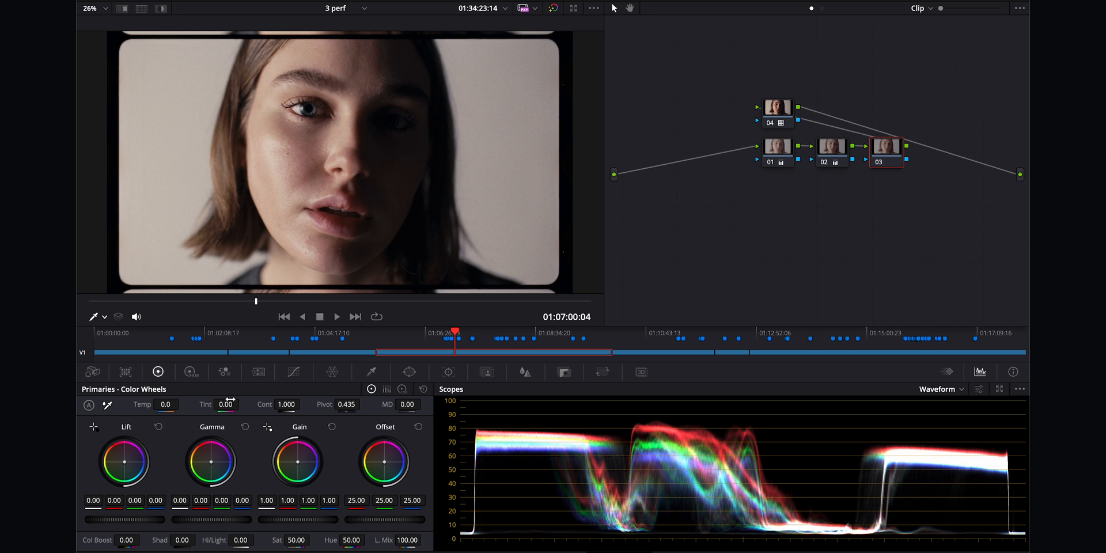
pyautogui.moveTo(132, 523); pyautogui.dragTo(158, 521)
pyautogui.moveTo(228, 523); pyautogui.dragTo(135, 527)
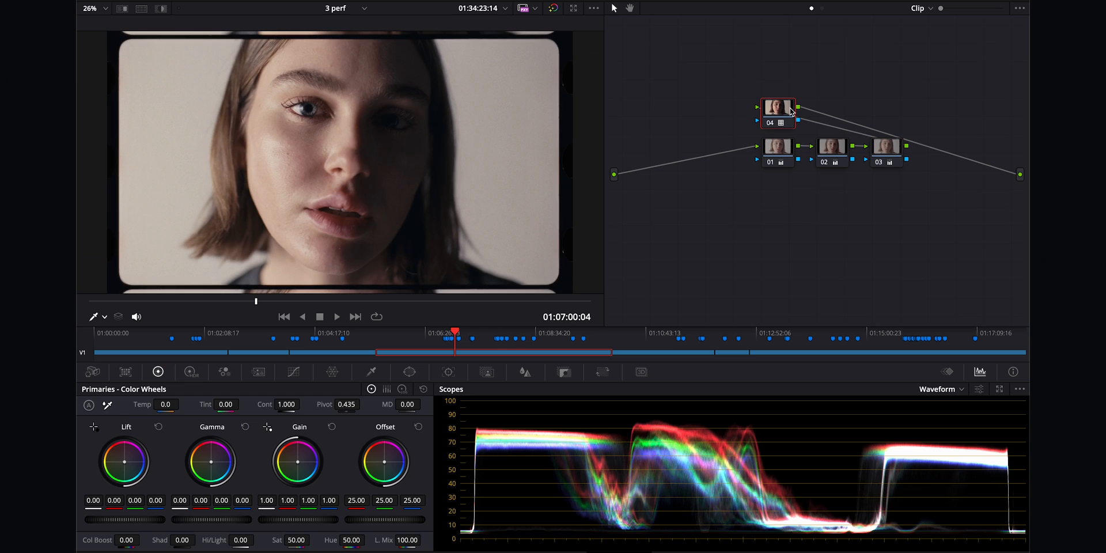
# - Add a new grading version without the LUT node and compare it full screen with the previous version
pyautogui.hotkey('ctrl', 'y')
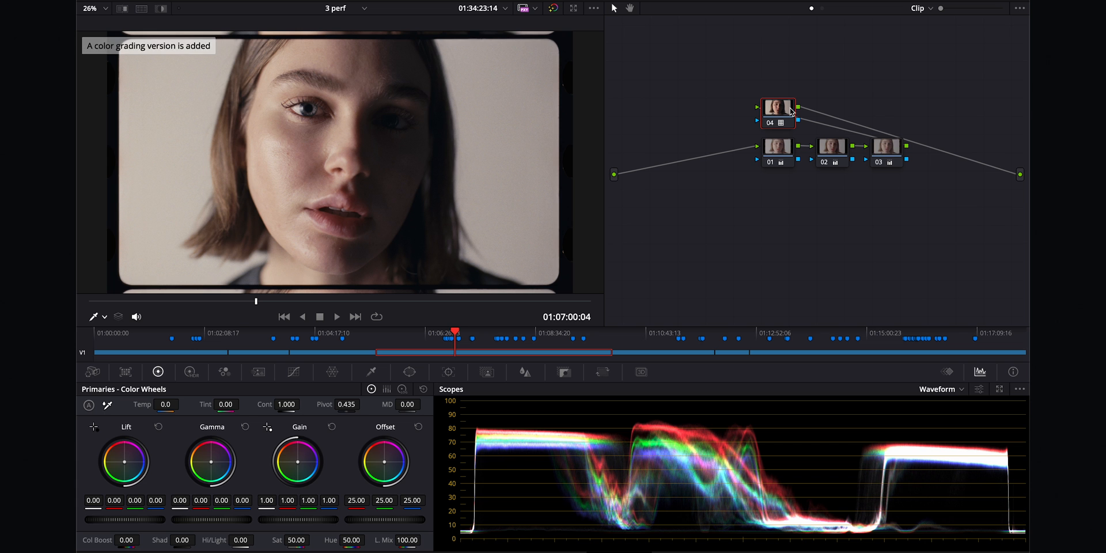
pyautogui.press('Delete')
pyautogui.hotkey('alt', 's')
pyautogui.hotkey('ctrl', 'v')
pyautogui.hotkey('ctrl', 'f')
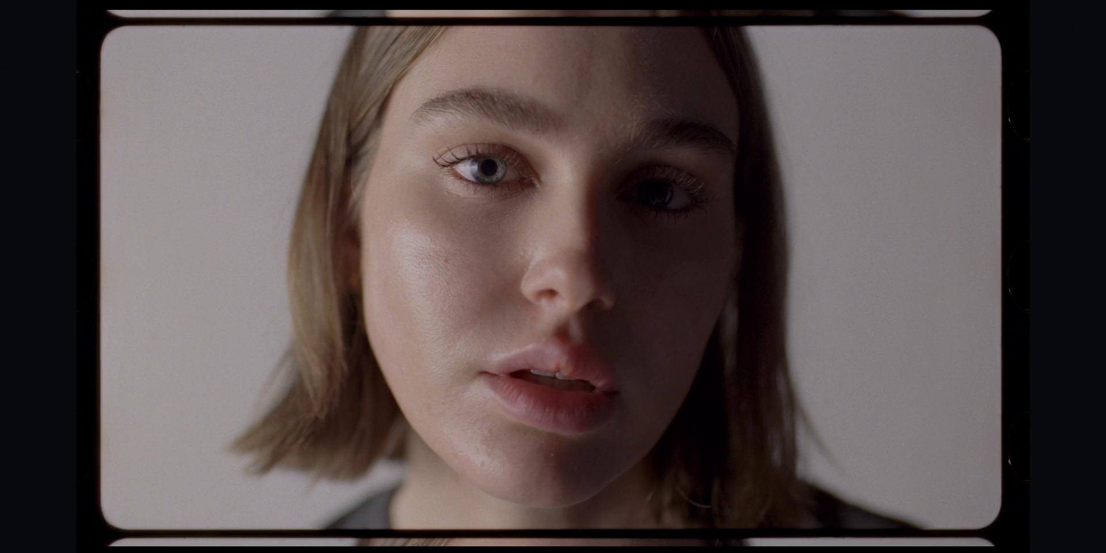
pyautogui.hotkey('ctrl', 'b')
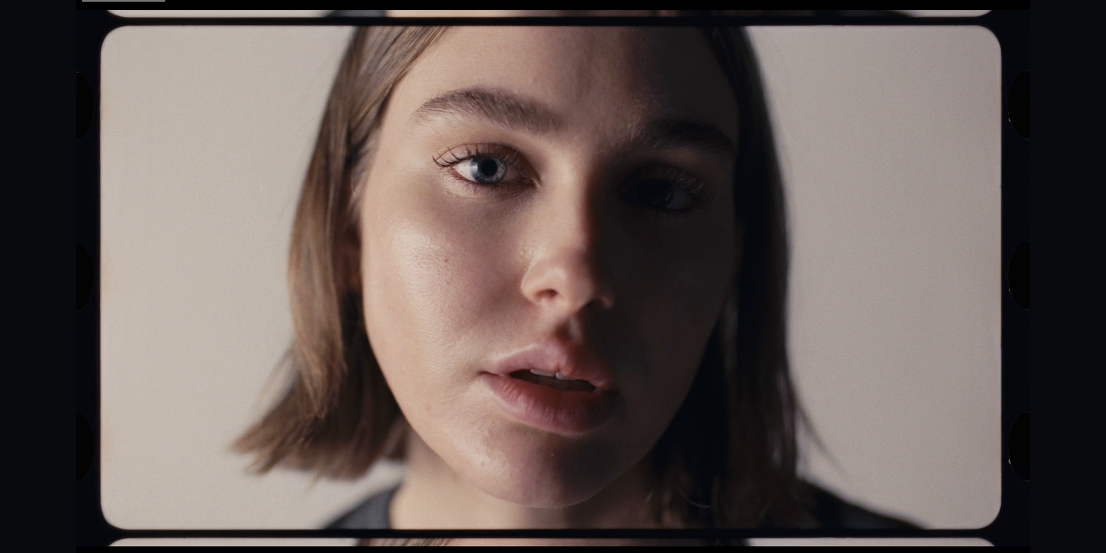